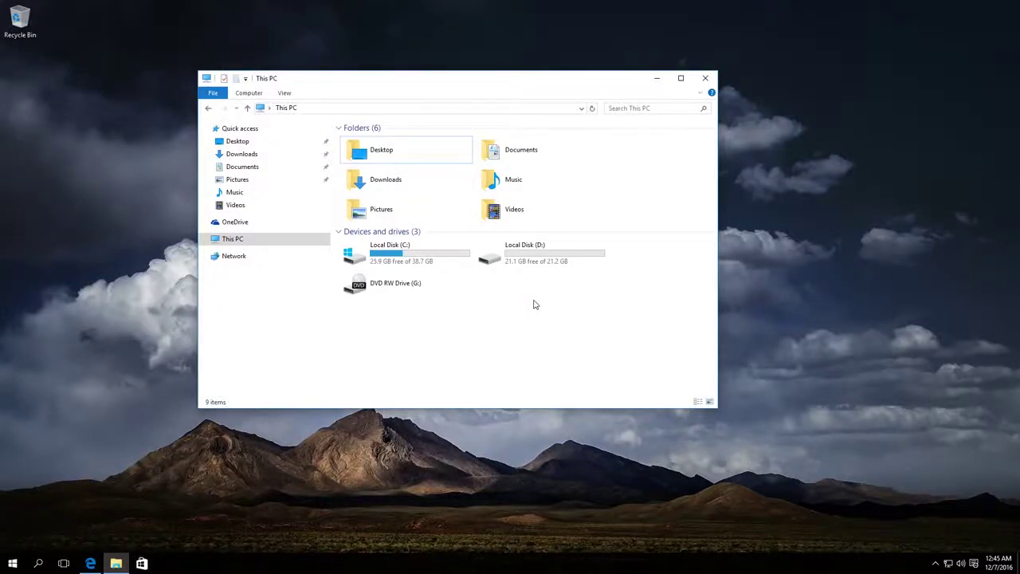
- Compare the free space on Local Disk (C:) and Local Disk (D:) in This PC
click(451, 247)
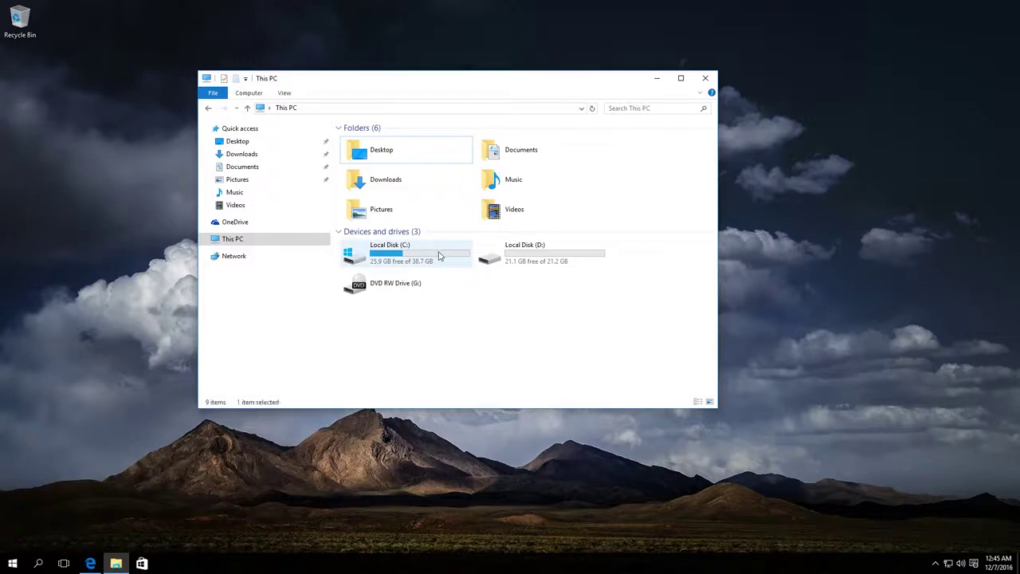
click(531, 257)
click(539, 319)
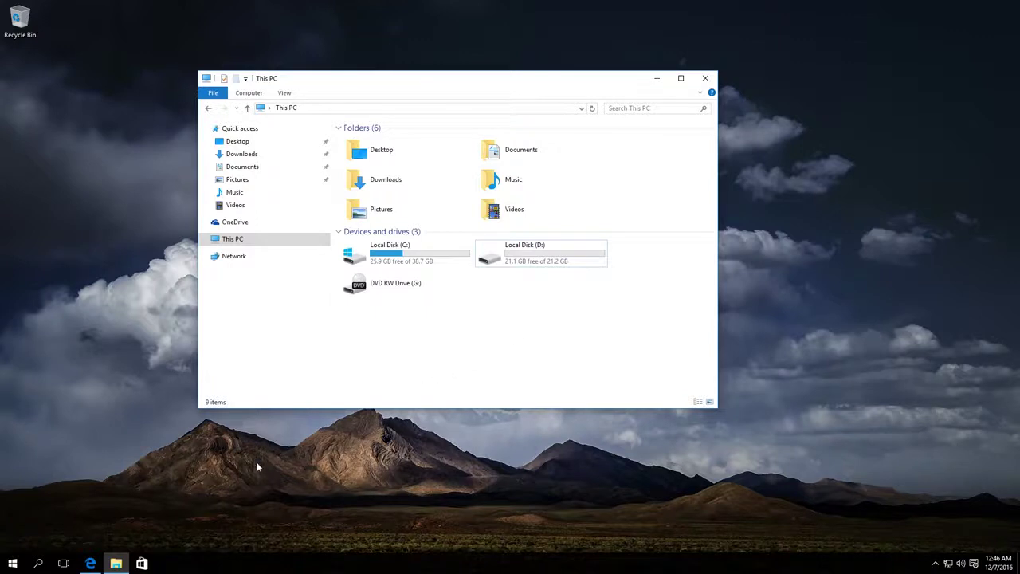
- Open Disk Management from the Win+X menu, maximized, and select the C: and D: partitions
right_click(13, 564)
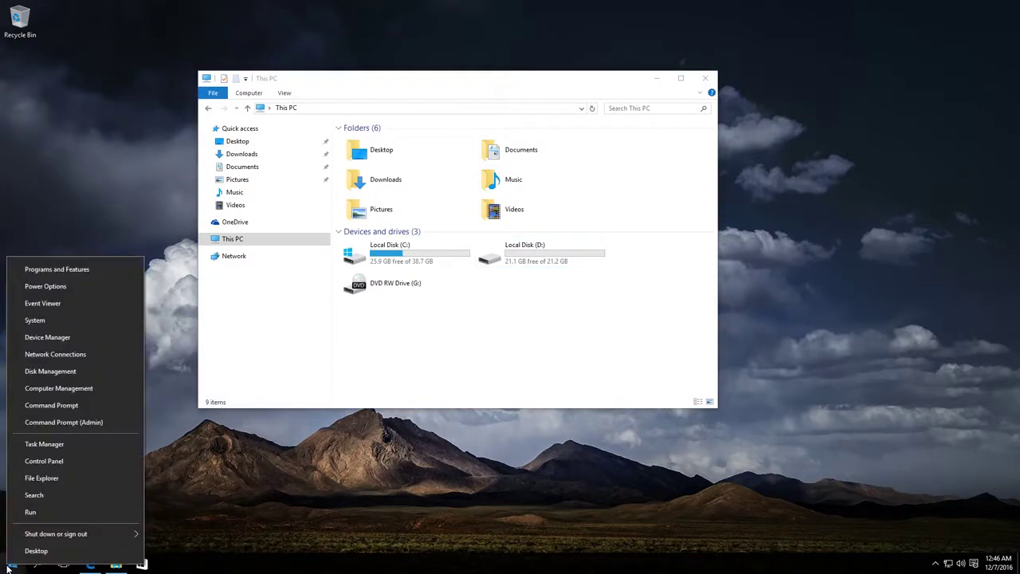
click(58, 372)
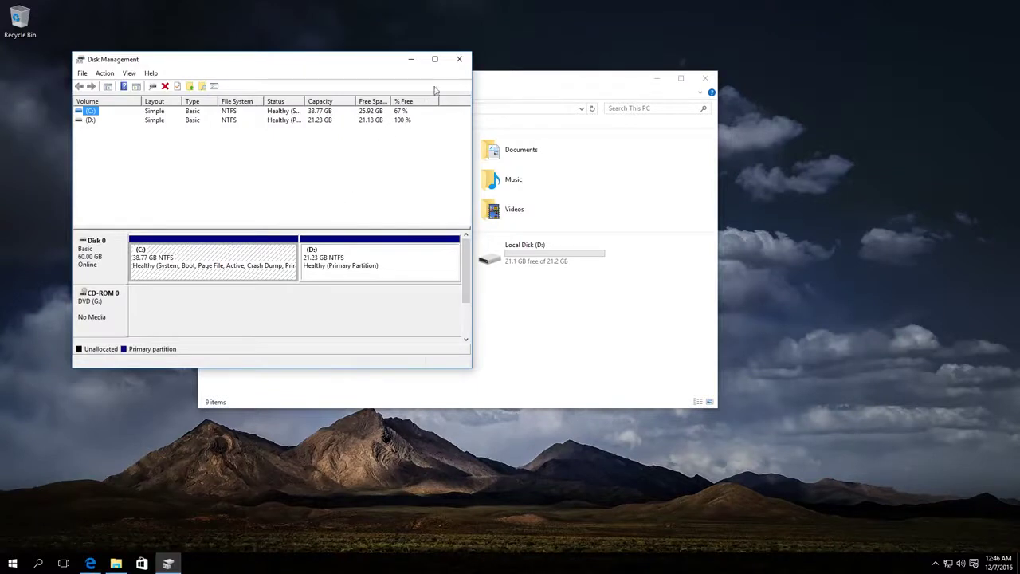
click(435, 59)
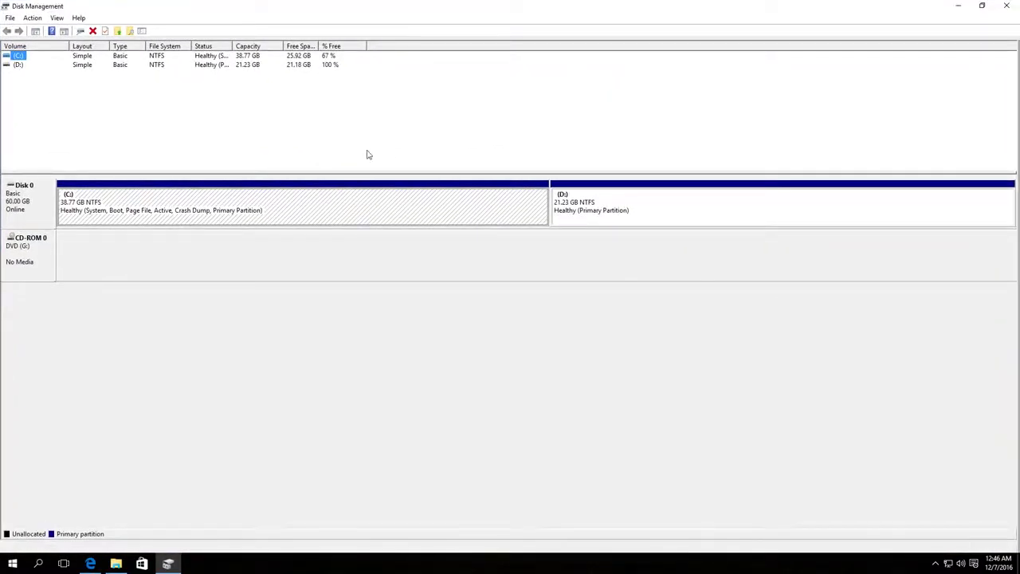
click(374, 200)
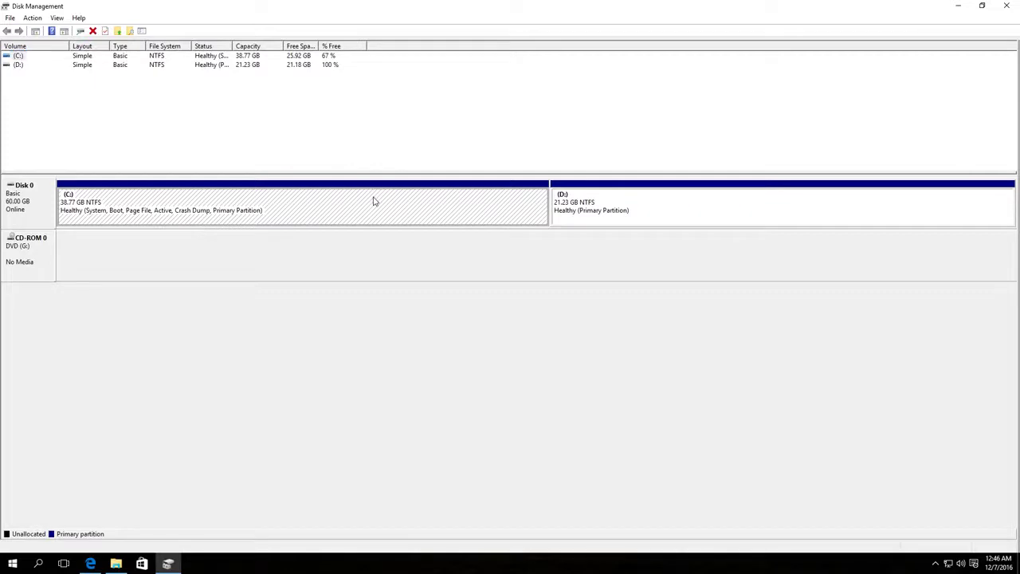
click(615, 211)
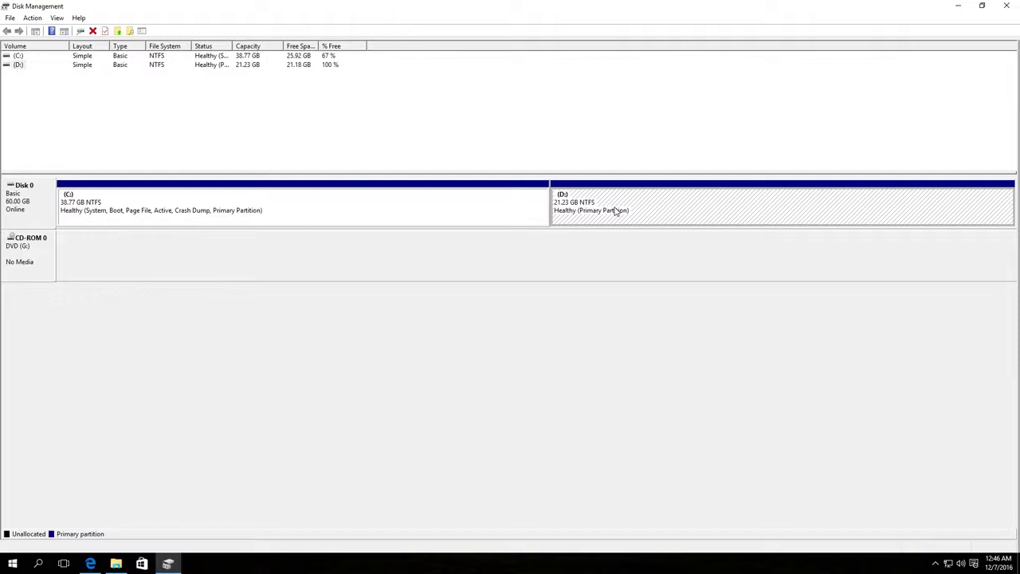
- Delete the D: volume and confirm, leaving 21.23 GB unallocated after C:
right_click(615, 211)
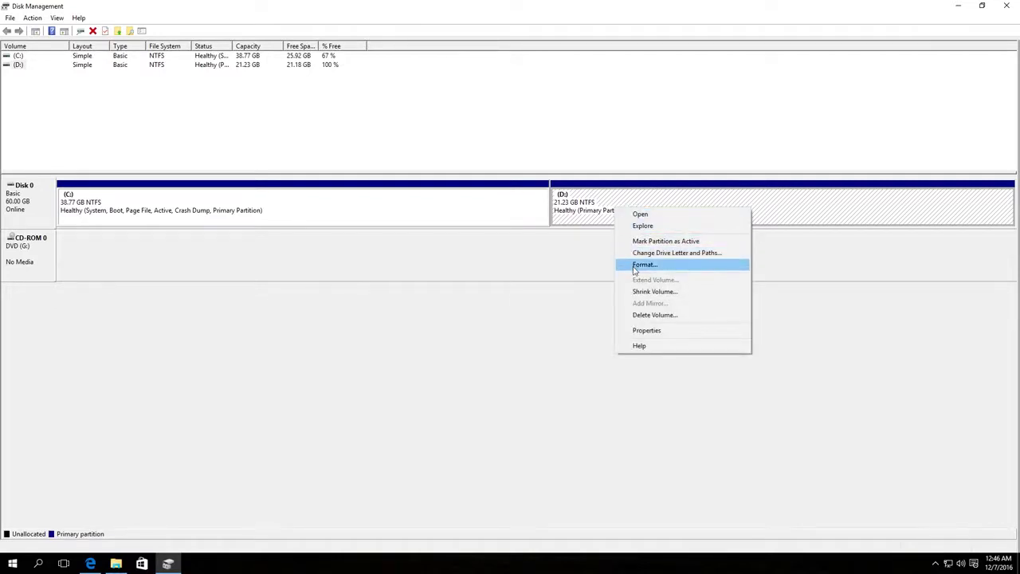
click(646, 316)
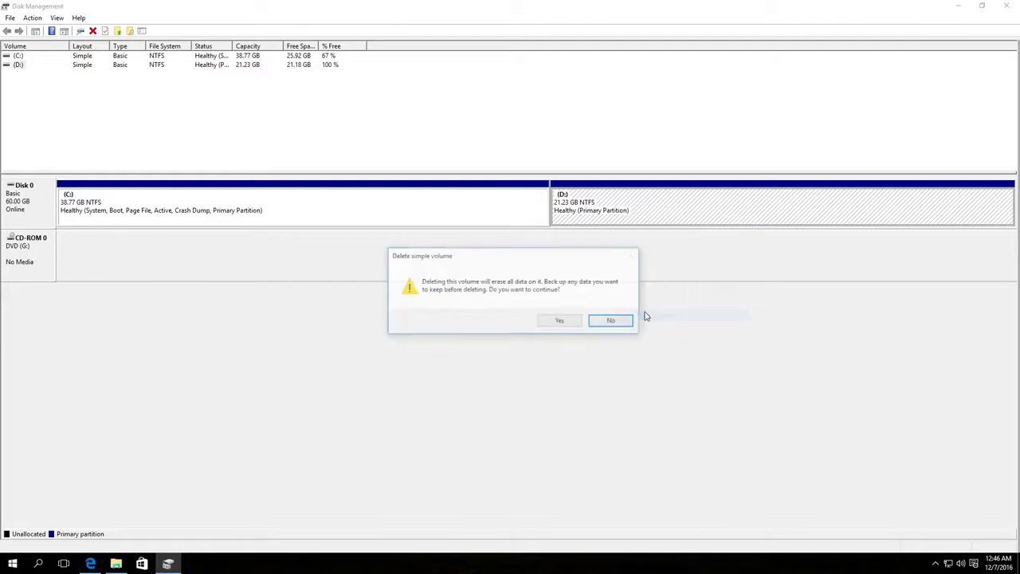
click(561, 321)
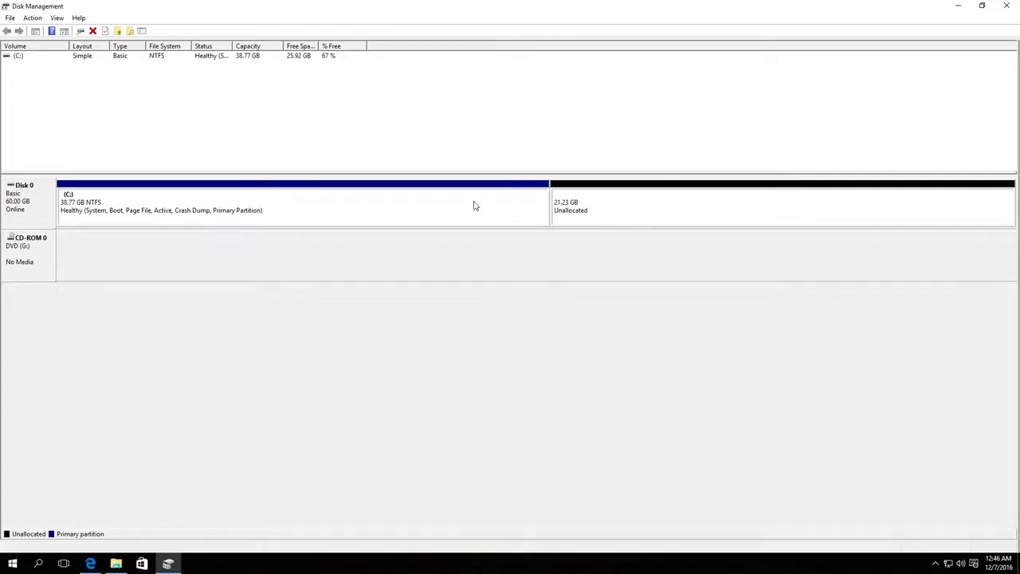
- Extend C: by 5000 MB instead of the default 21738, growing it to 43.65 GB
right_click(445, 199)
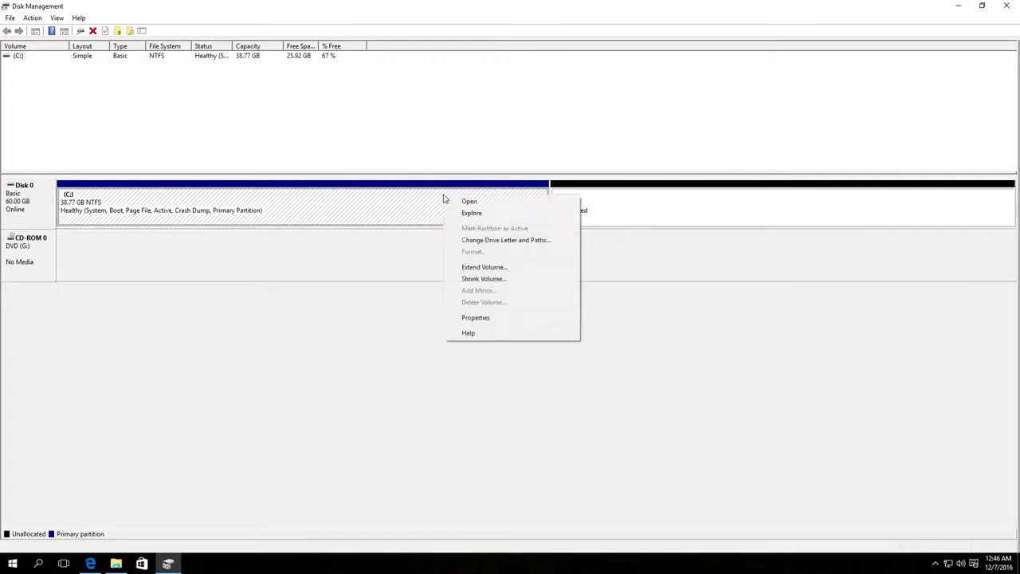
click(474, 267)
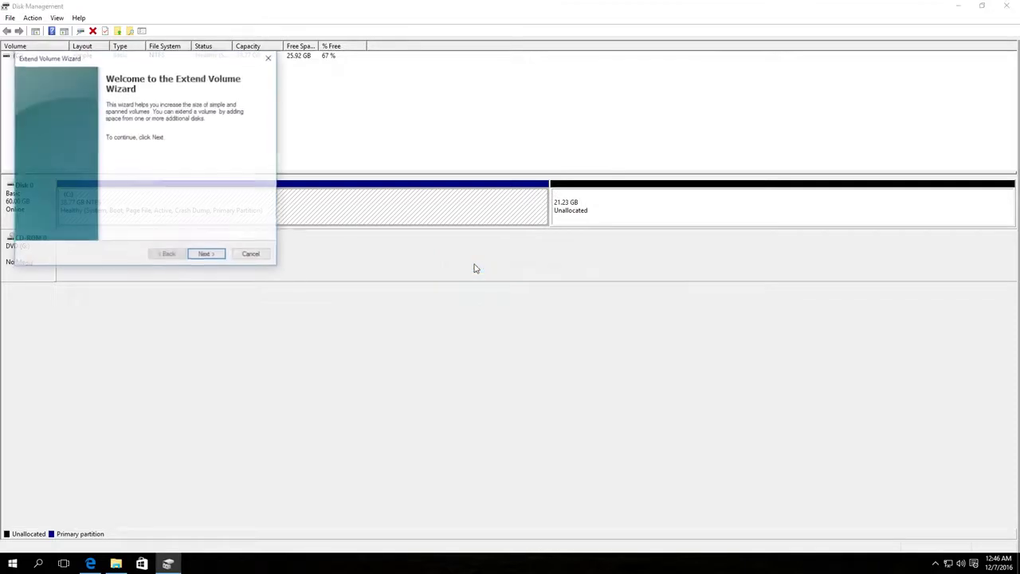
click(207, 255)
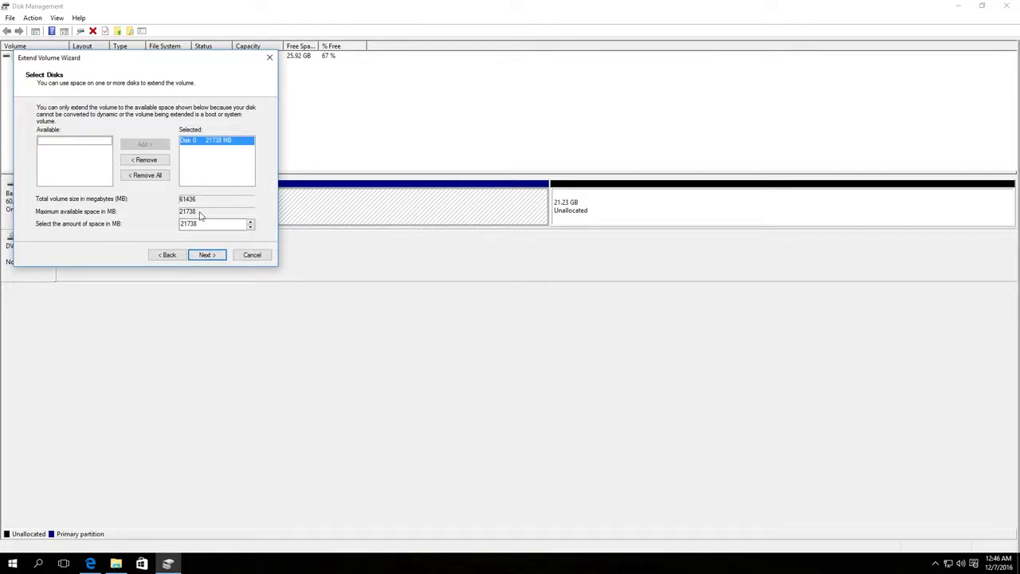
click(196, 224)
drag(197, 224, 142, 224)
text(5000)
click(208, 254)
click(208, 254)
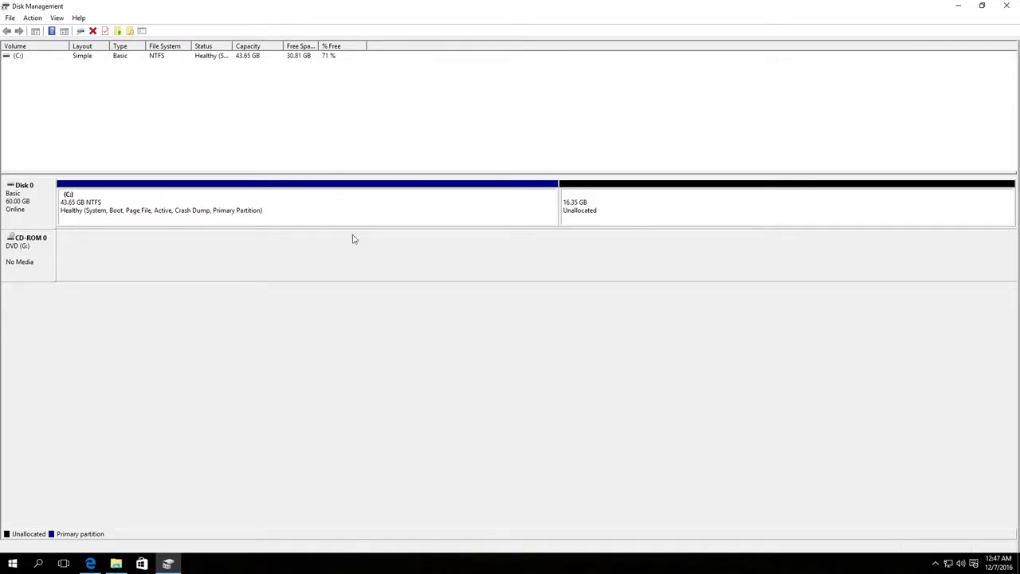
- Create a 16.35 GB NTFS simple volume as drive D: in the unallocated space, using defaults
right_click(688, 209)
click(711, 210)
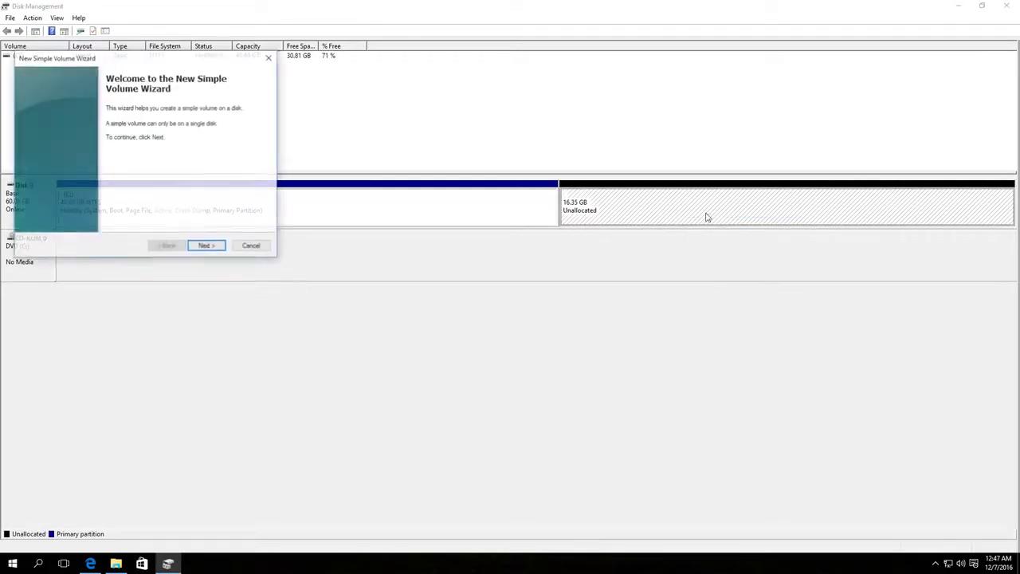
click(217, 247)
click(204, 248)
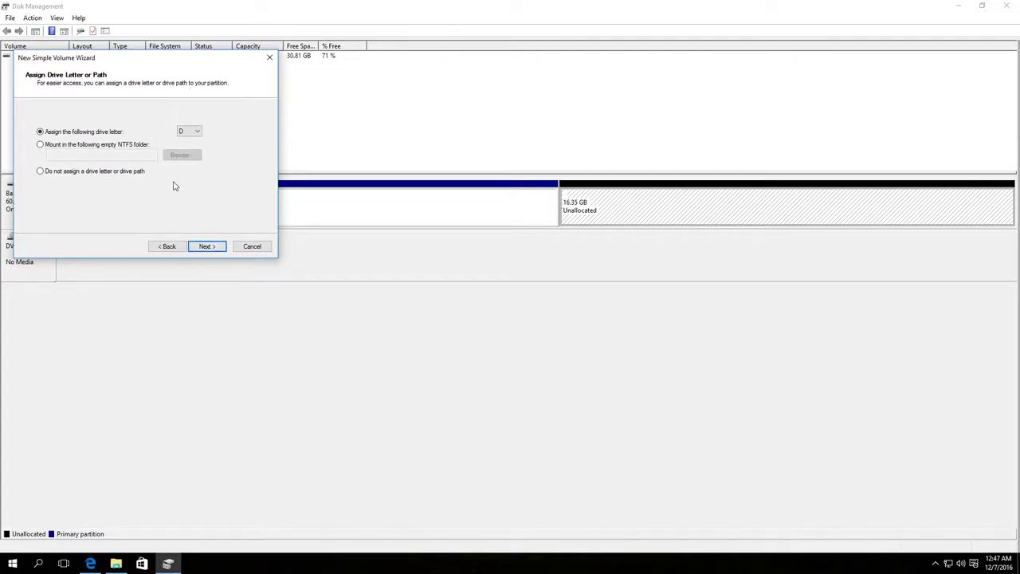
click(206, 247)
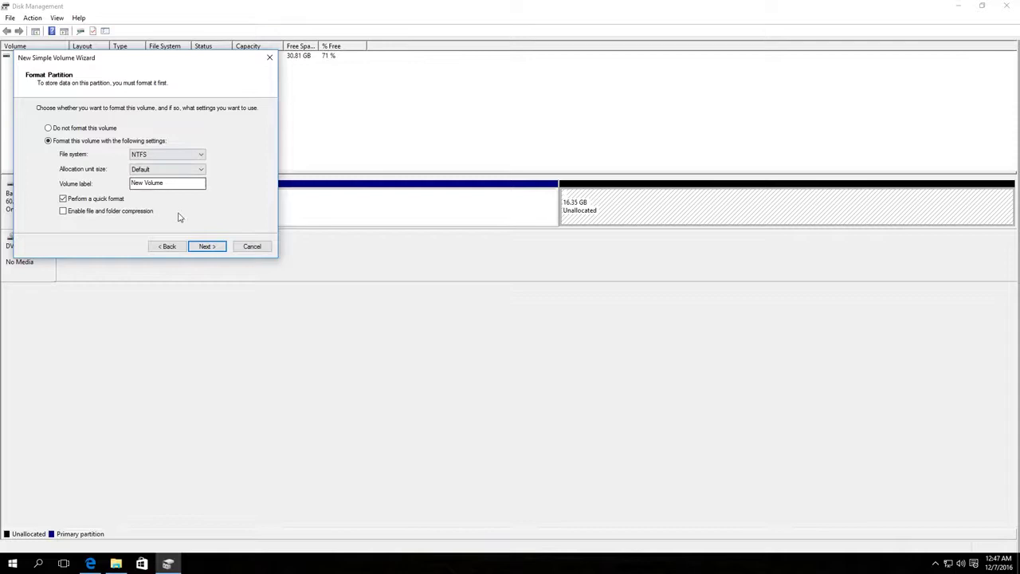
click(205, 247)
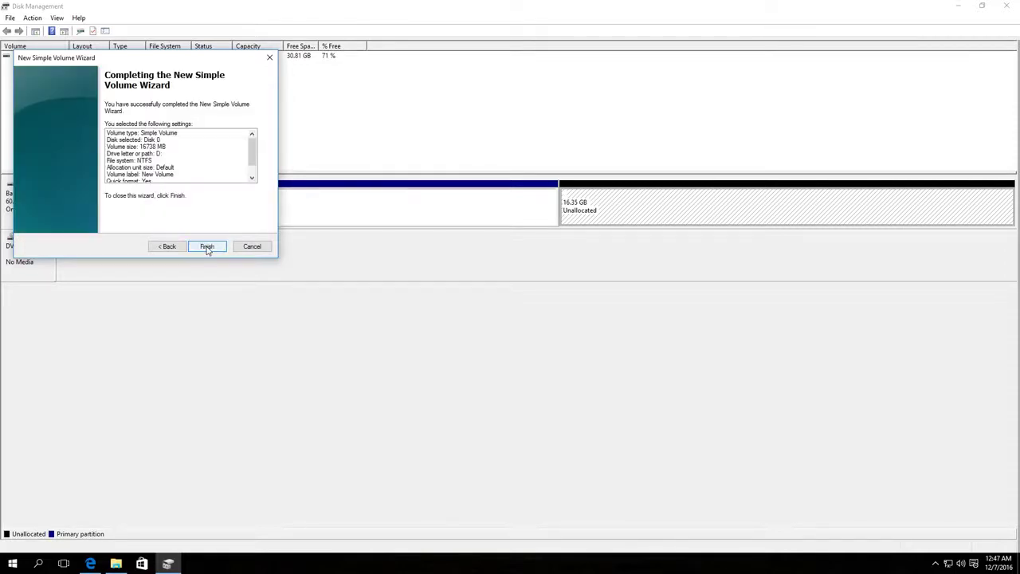
click(206, 246)
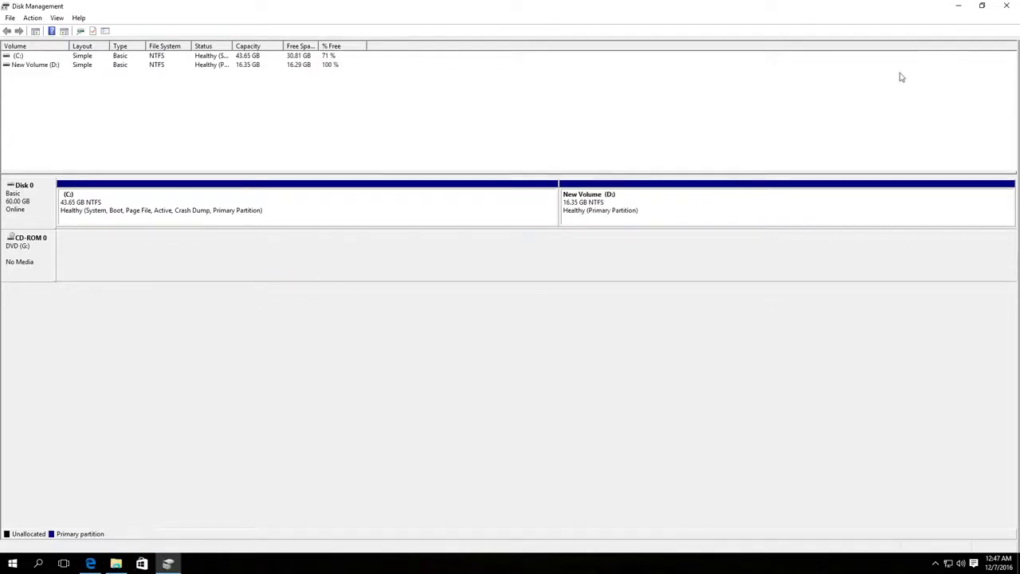
- Close Disk Management and bring up the AOMEI Partition Assistant download page in Edge
click(1005, 8)
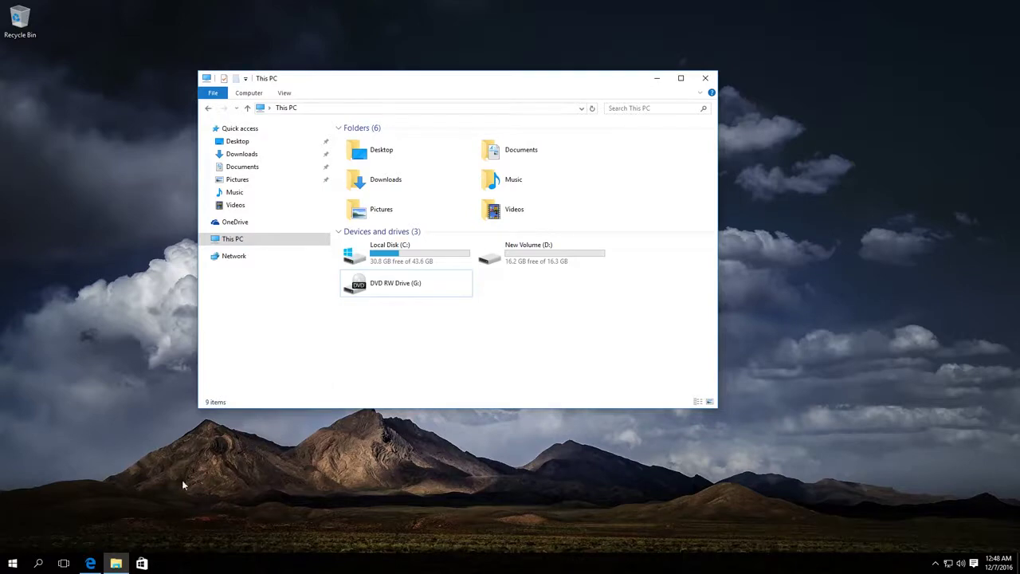
click(90, 562)
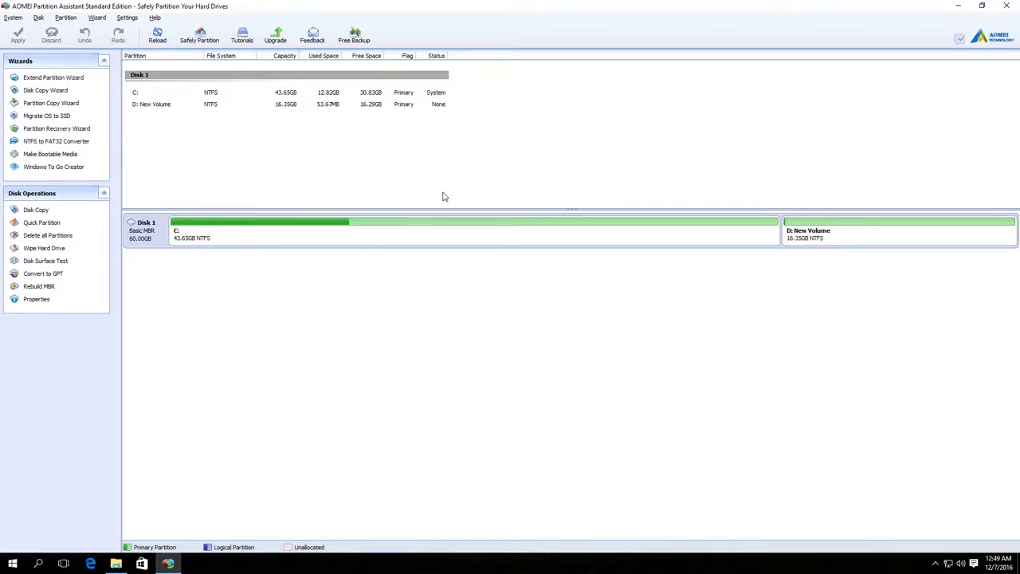
- Resize New Volume D: to 12.40GB, freeing 3.94GB of unallocated space before it
click(479, 236)
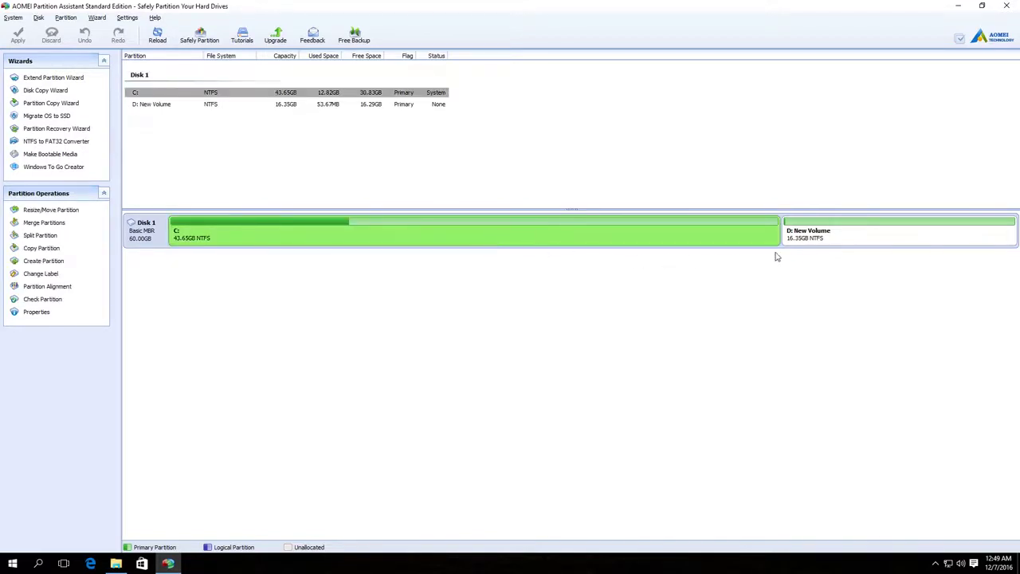
click(841, 240)
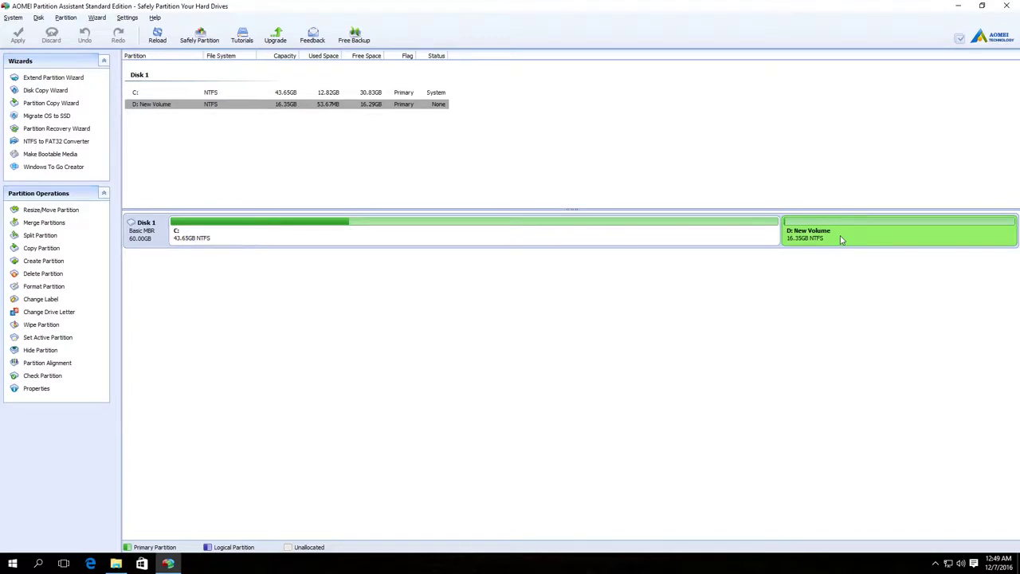
right_click(842, 240)
click(852, 243)
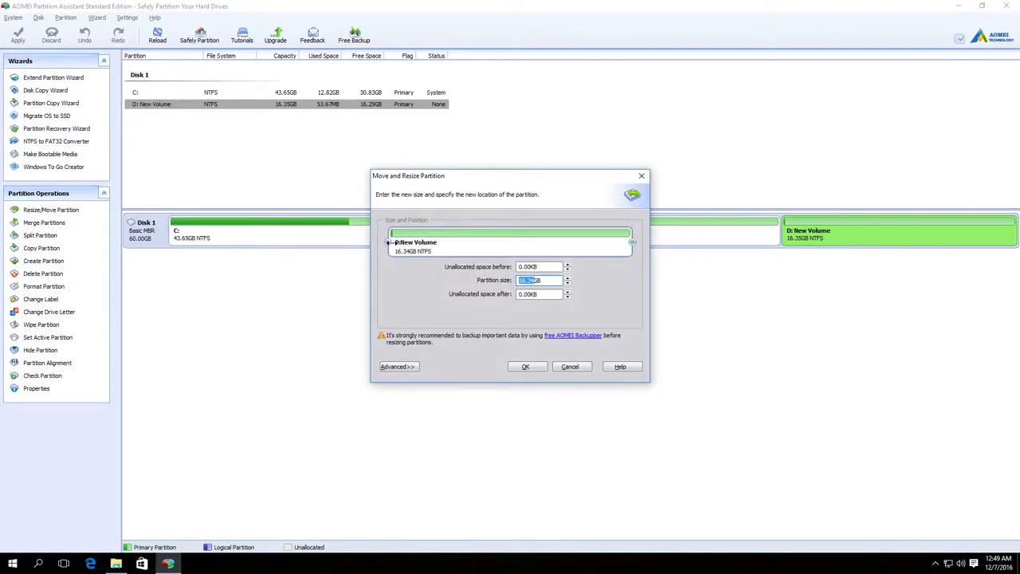
drag(390, 243, 447, 241)
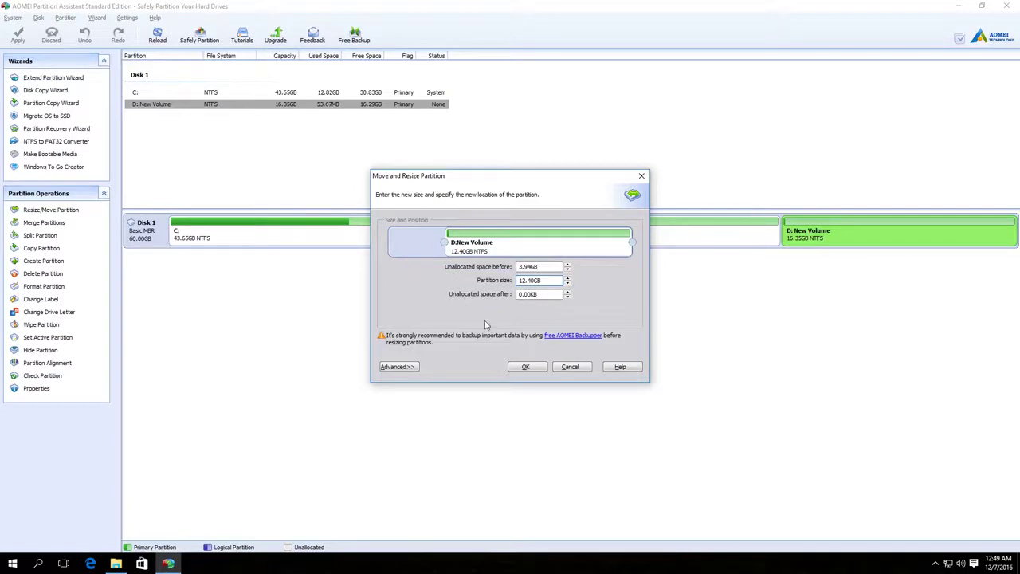
click(545, 366)
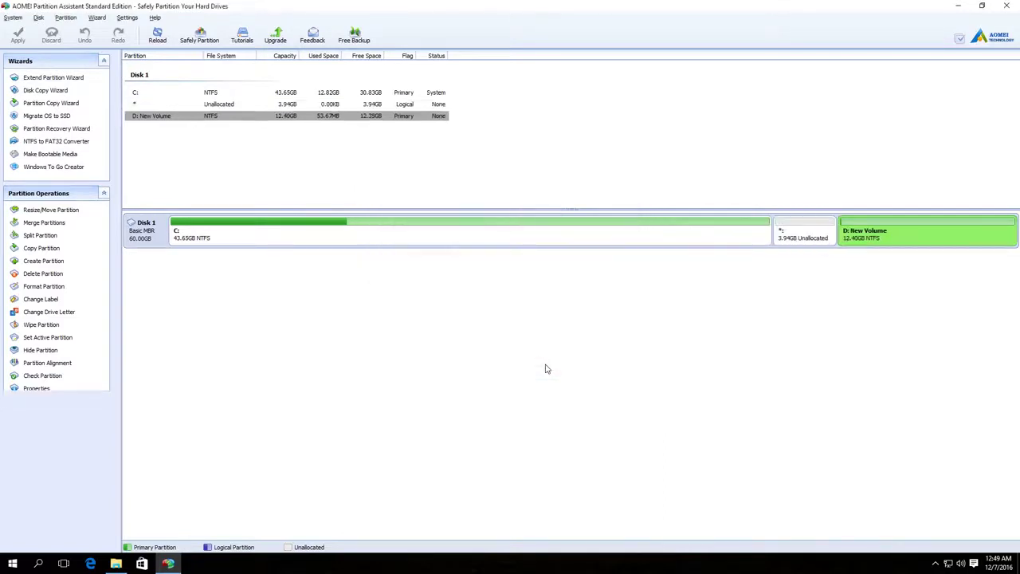
- Resize C: to 47.59GB, absorbing all of the adjacent unallocated space
right_click(644, 239)
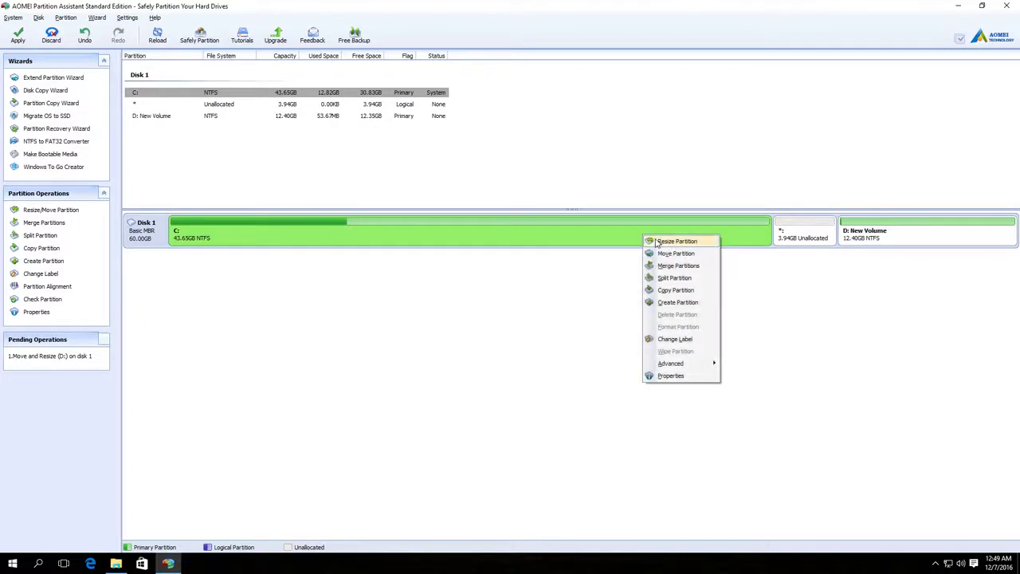
click(675, 241)
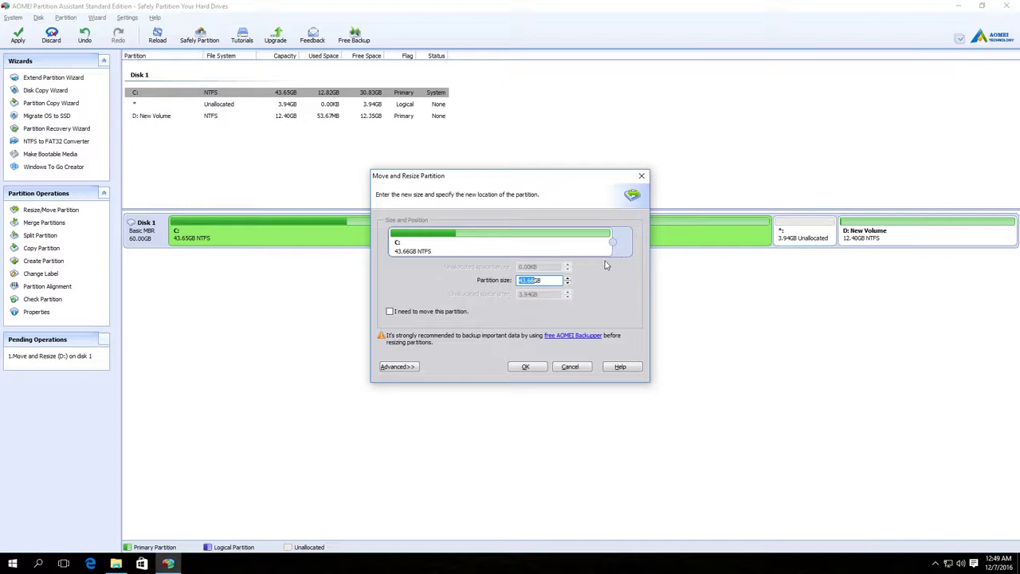
drag(614, 239, 645, 242)
click(526, 366)
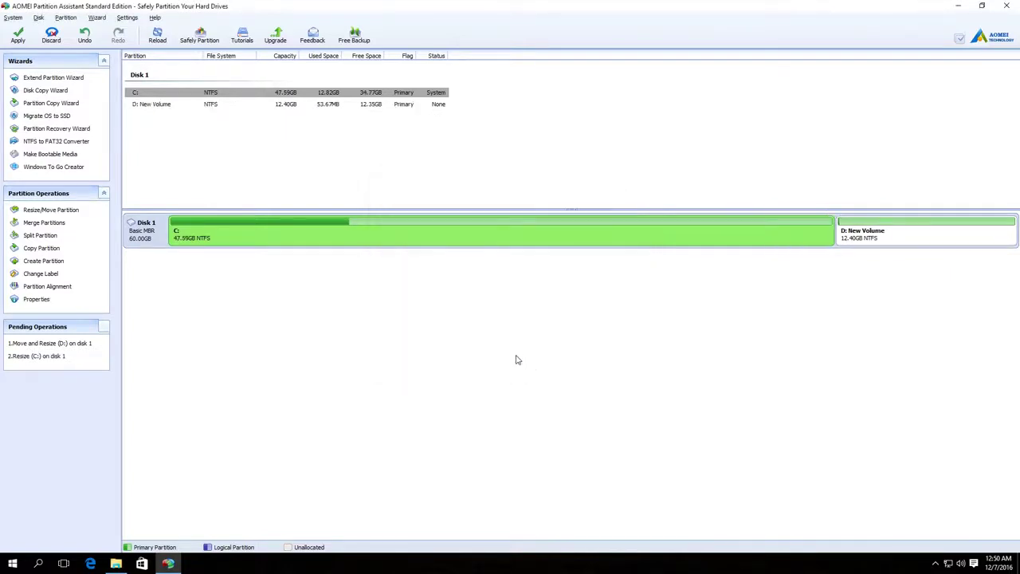
- Apply and proceed with the two pending resize operations, confirming and acknowledging completion
click(17, 33)
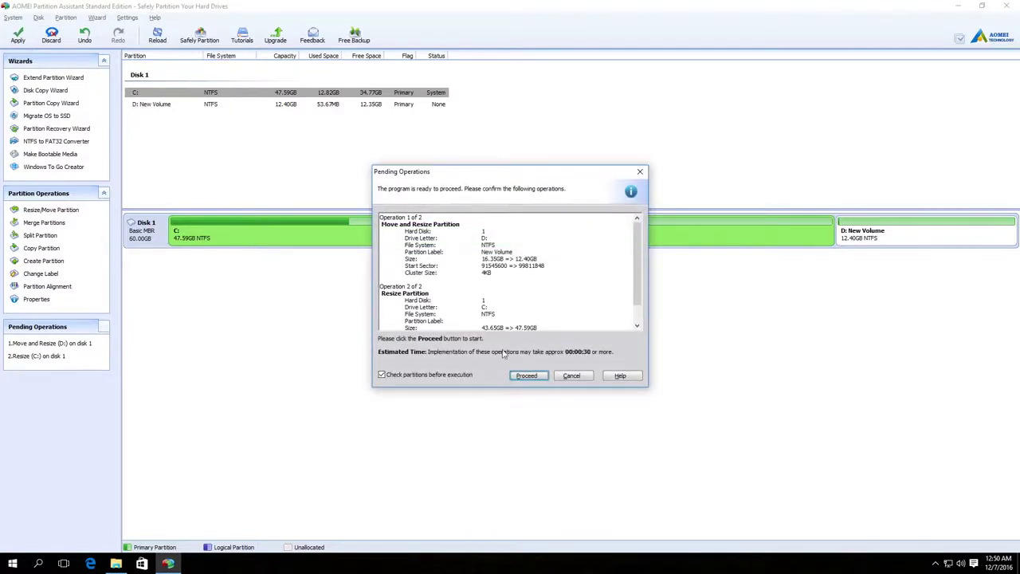
click(532, 379)
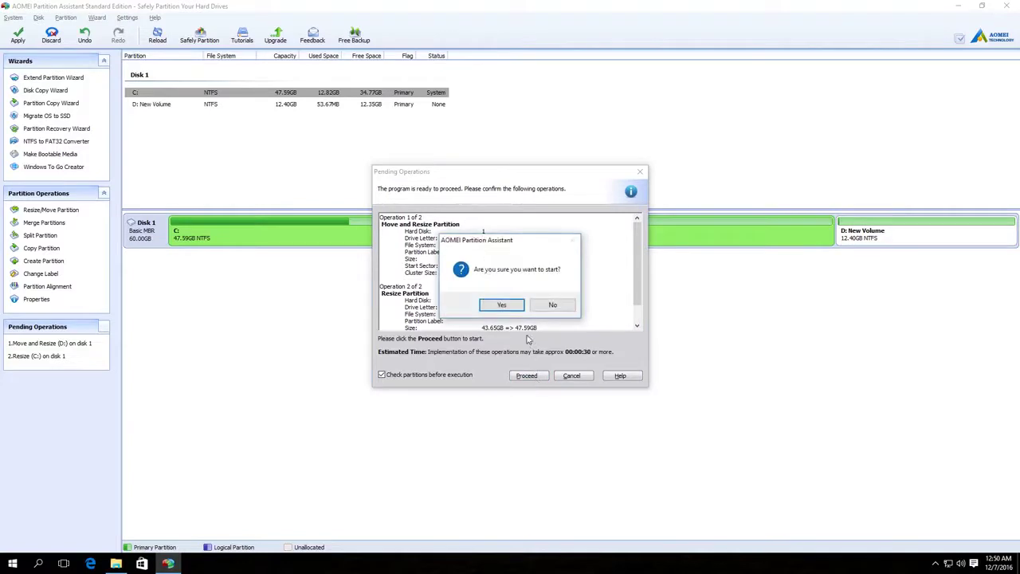
click(502, 305)
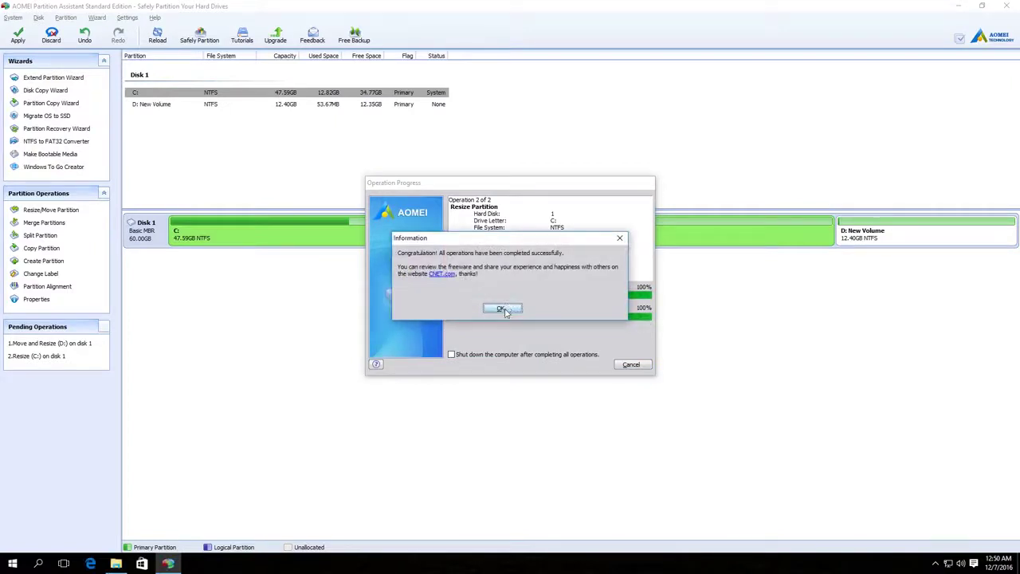
click(503, 309)
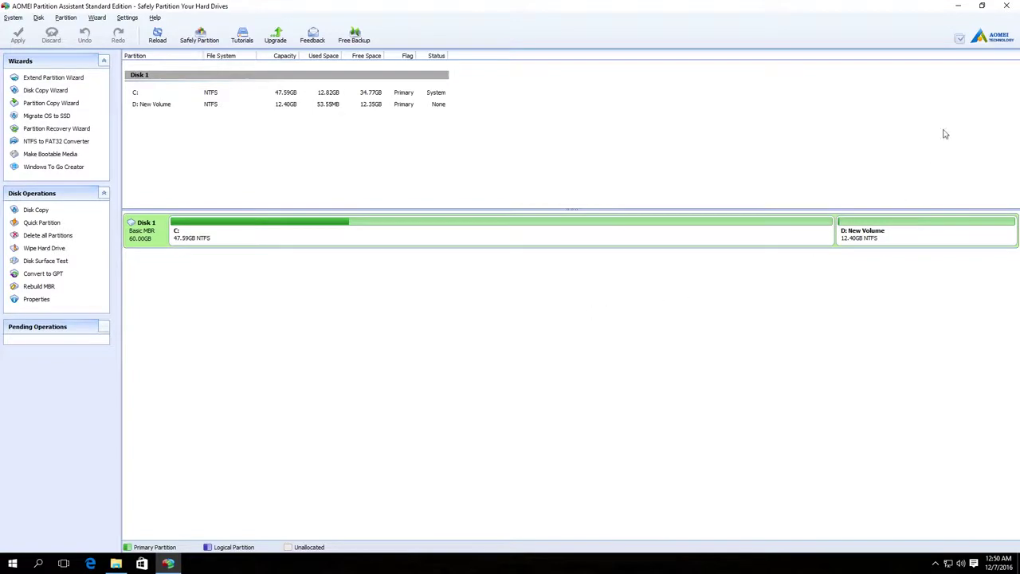
- Close AOMEI Partition Assistant and check that New Volume (D:) shows 12.4 GB total
click(1007, 7)
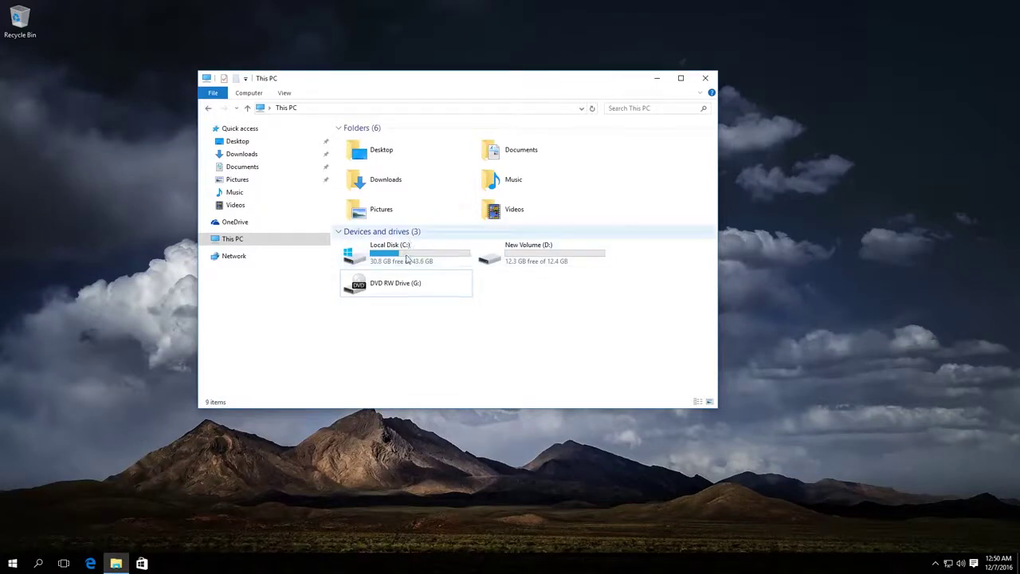
click(542, 267)
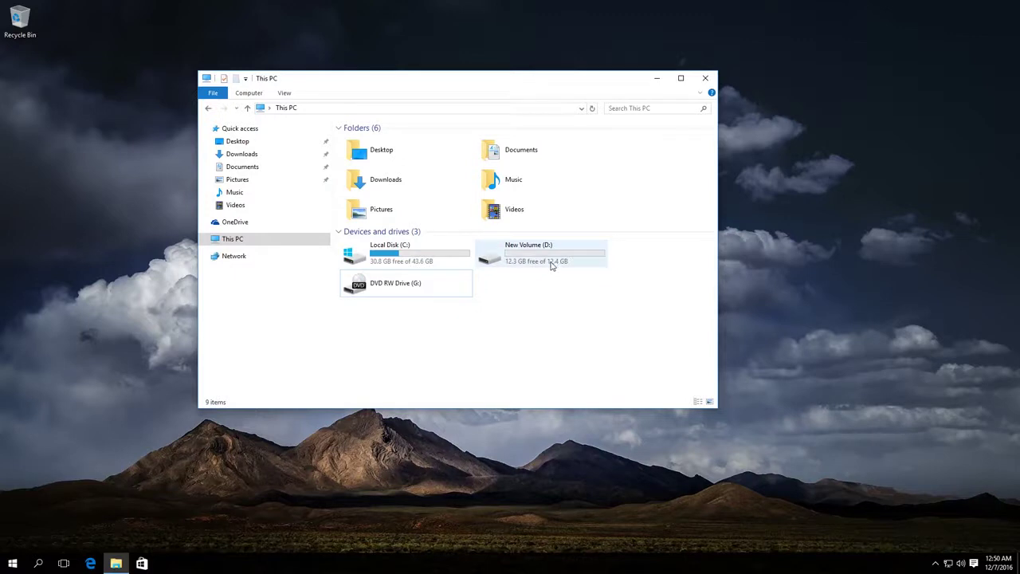